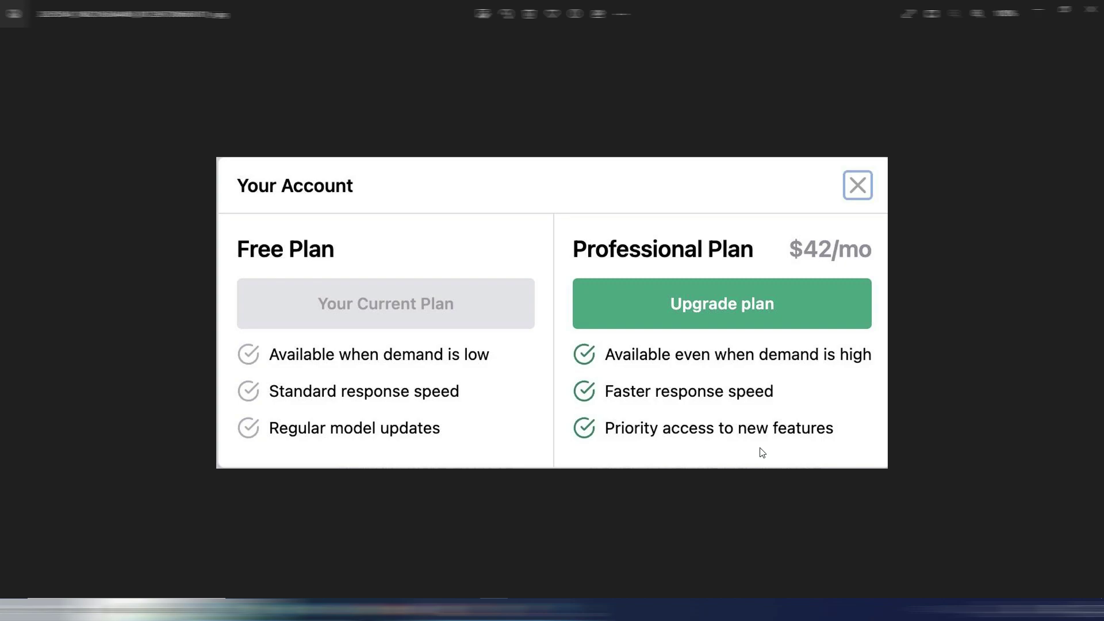
# - Close the Your Account plans overview to return to the Forever Lash chat
pyautogui.click(345, 586)
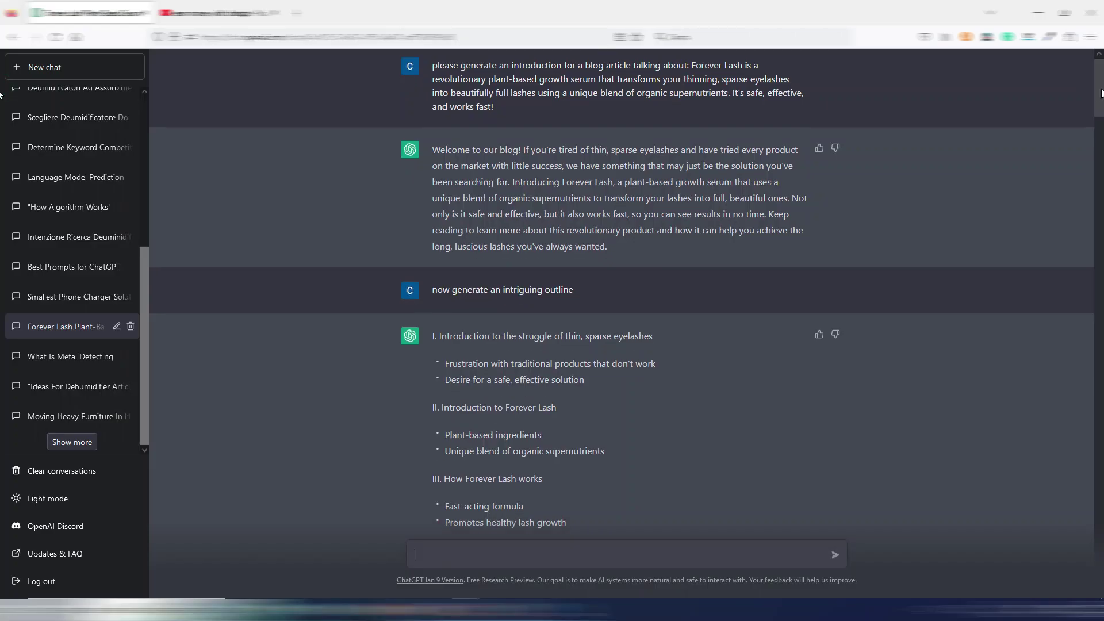
pyautogui.moveTo(1101, 94); pyautogui.dragTo(1101, 119)
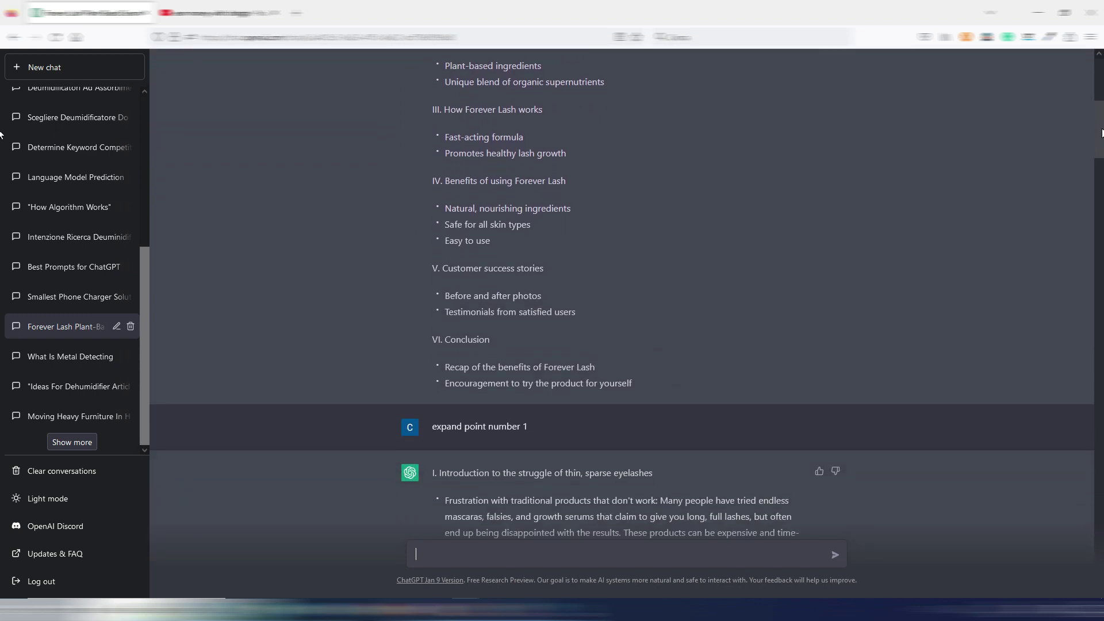
pyautogui.moveTo(1101, 133); pyautogui.dragTo(1082, 271)
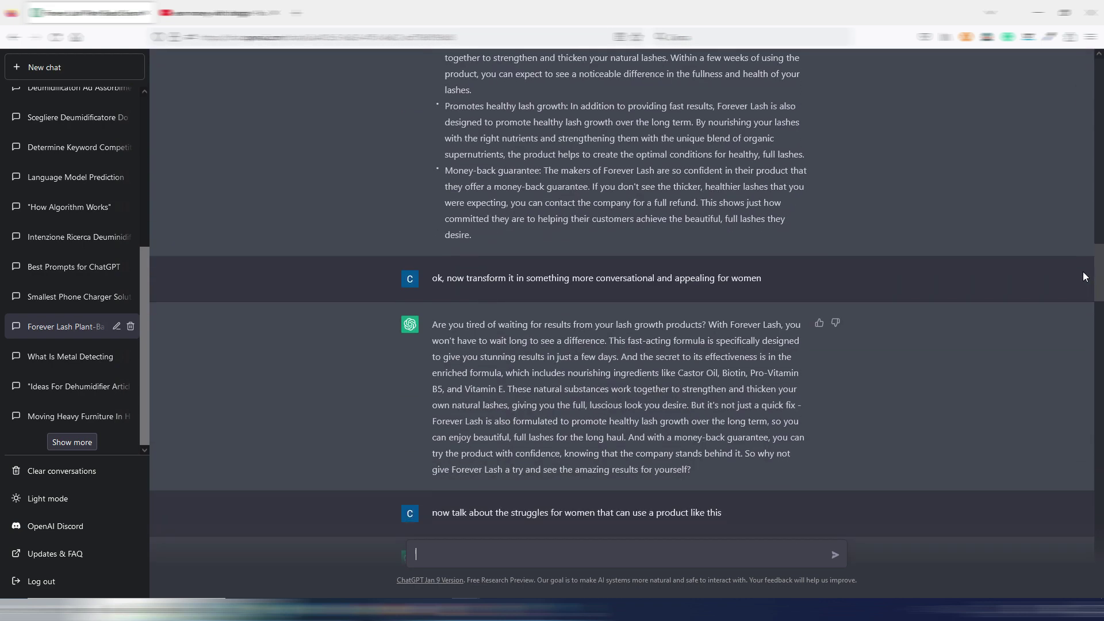
pyautogui.scroll(-20, 1083, 279)
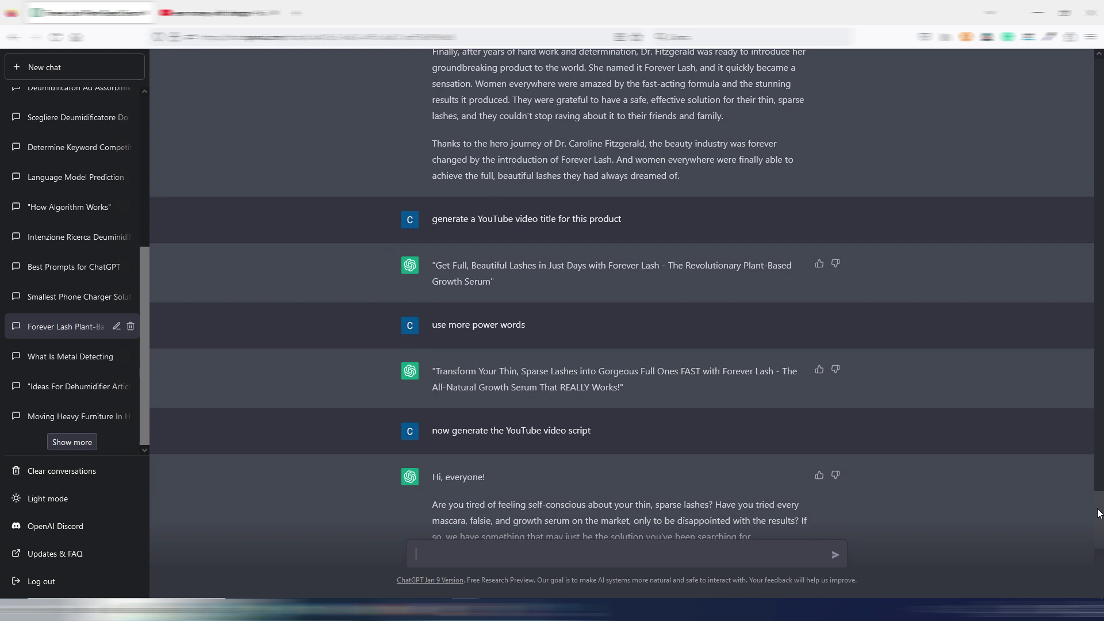
pyautogui.moveTo(1098, 546); pyautogui.dragTo(0, 444)
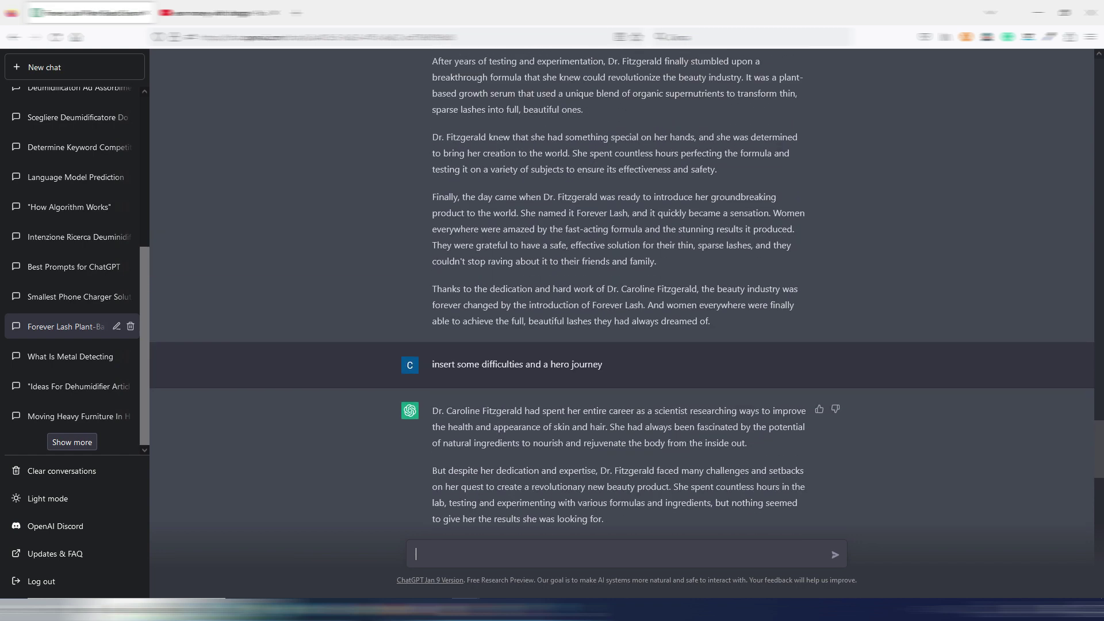
pyautogui.scroll(5, 620, 288)
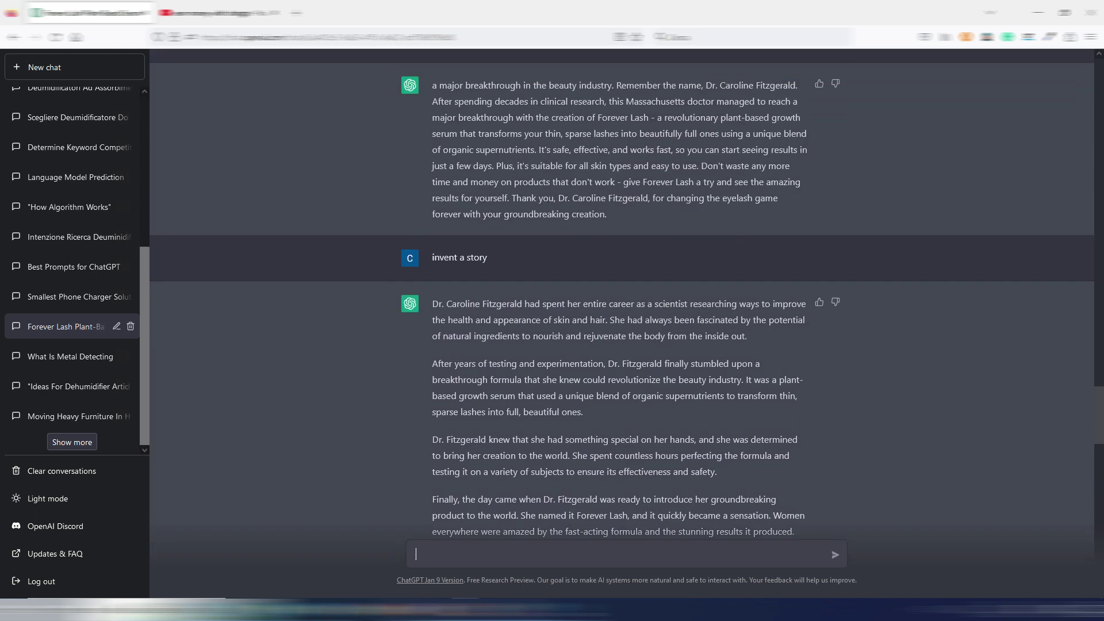
pyautogui.scroll(1, 621, 288)
pyautogui.scroll(4, 621, 287)
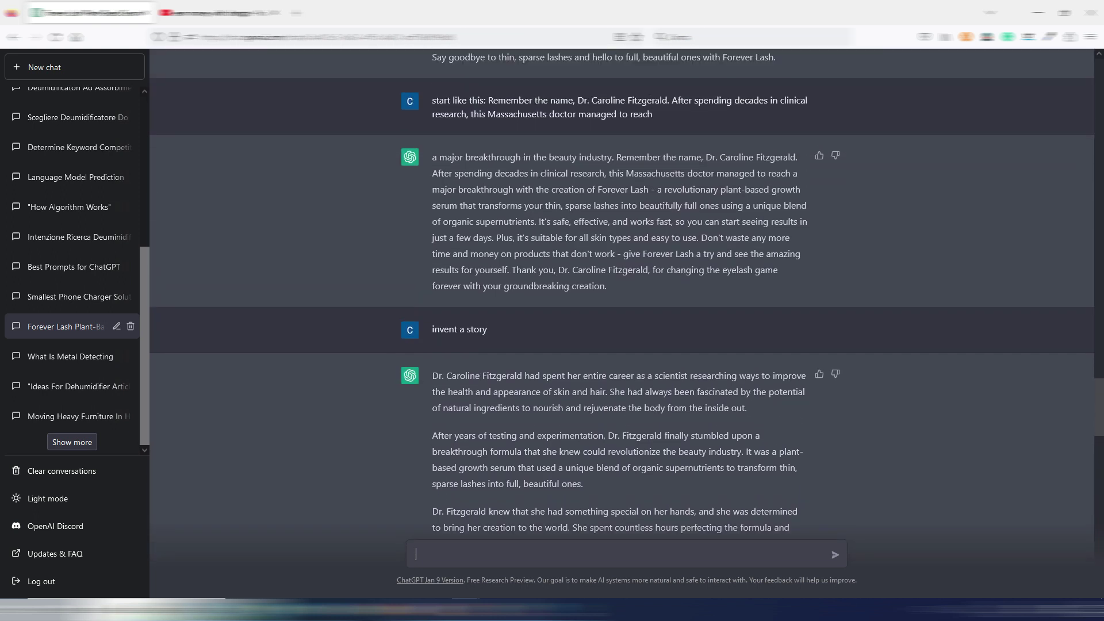
pyautogui.scroll(5, 620, 288)
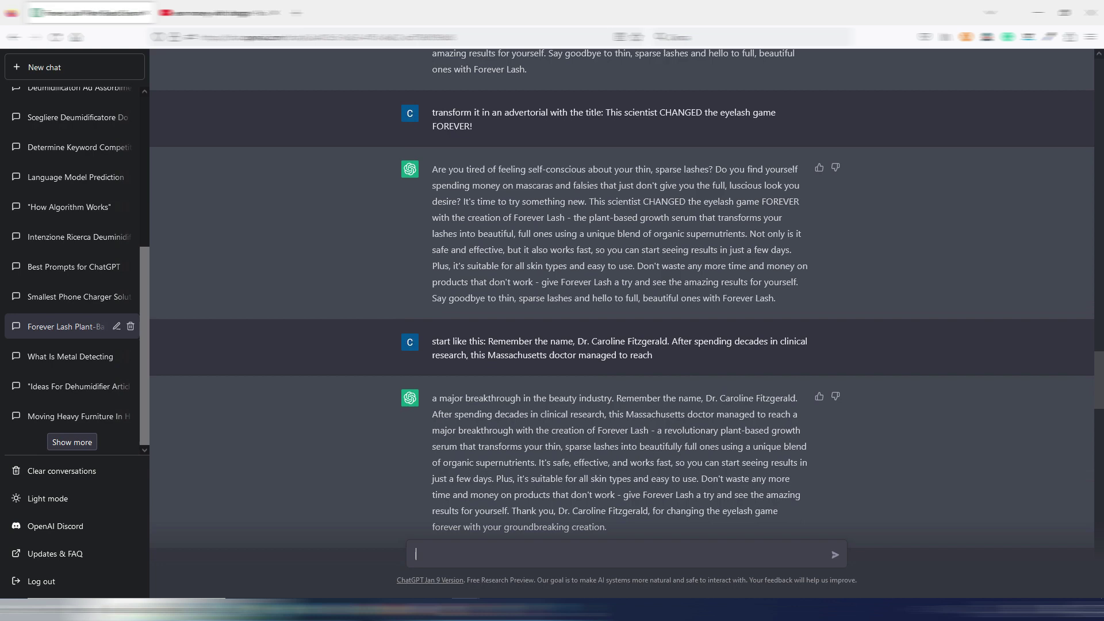
pyautogui.scroll(2, 620, 287)
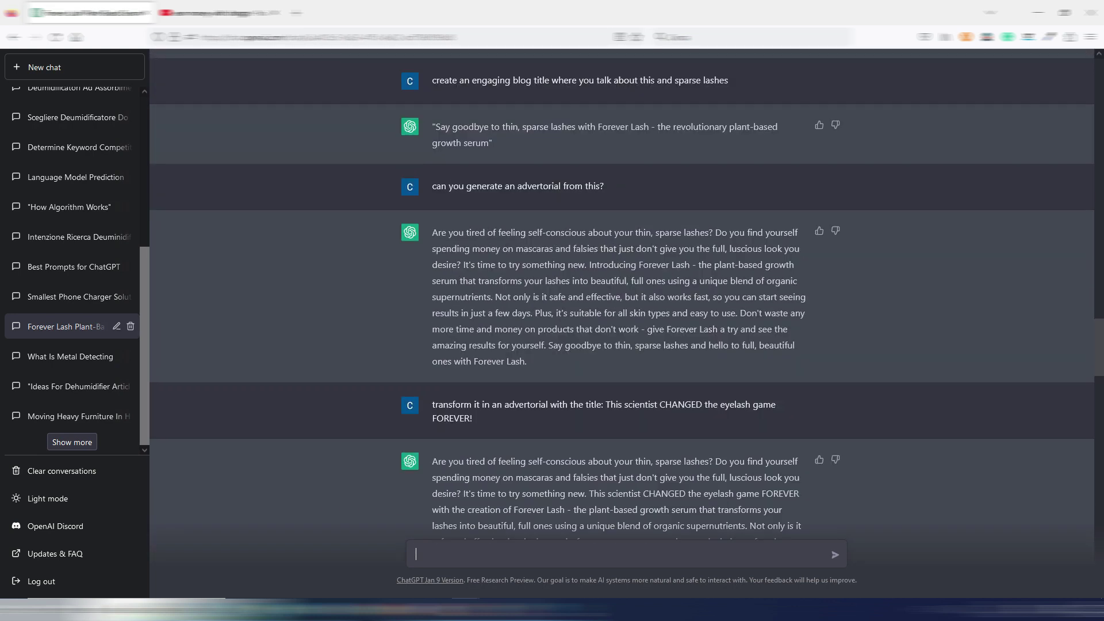
pyautogui.scroll(5, 620, 287)
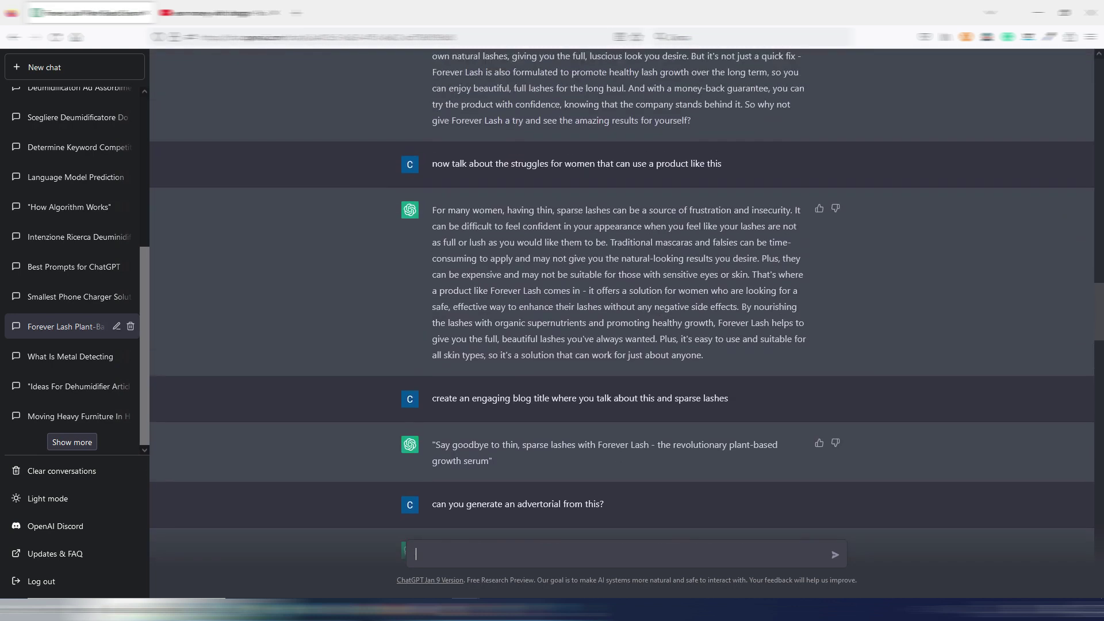
pyautogui.moveTo(1098, 309)
pyautogui.mouseDown()
pyautogui.moveTo(1097, 225)
pyautogui.moveTo(1098, 316)
pyautogui.mouseUp()
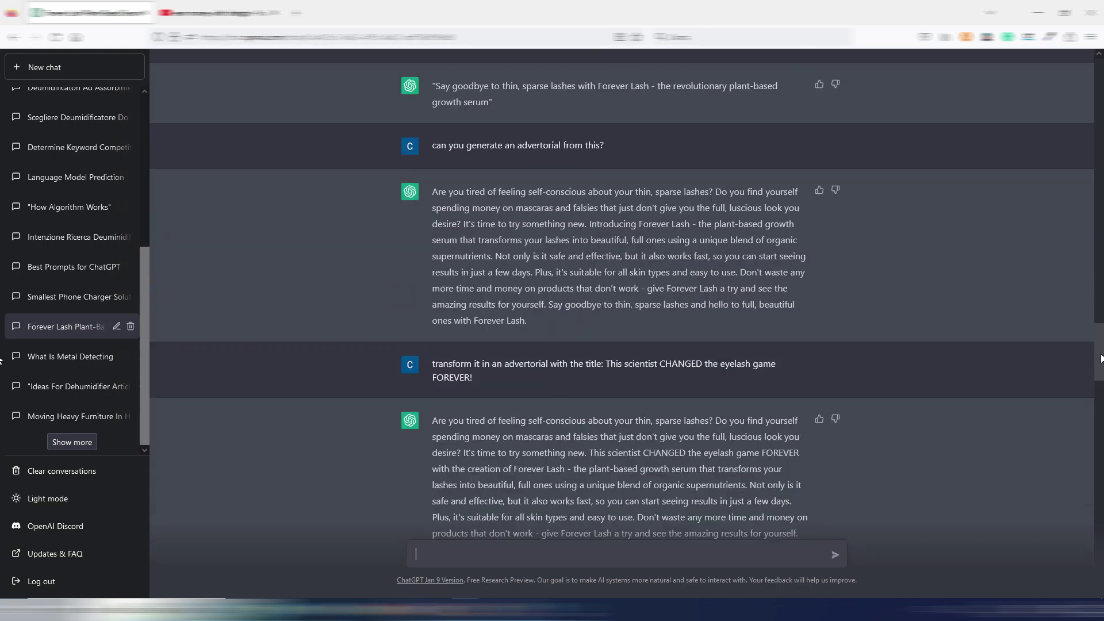
pyautogui.moveTo(1101, 357); pyautogui.dragTo(1100, 437)
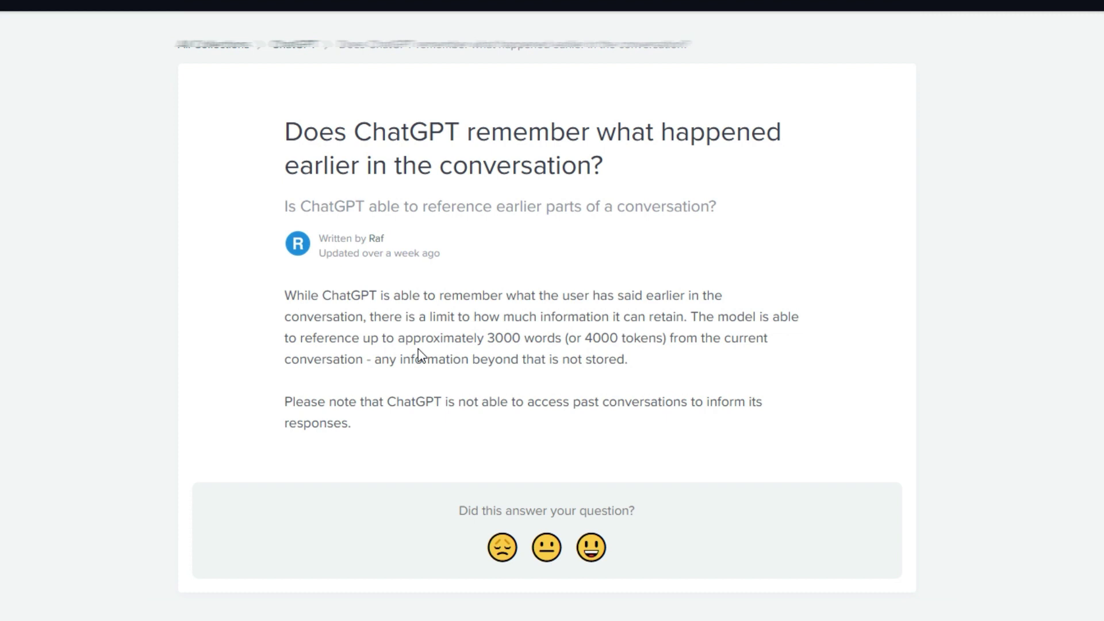
# - Highlight the '3000 words' memory limit in the Help Center article
pyautogui.moveTo(484, 337); pyautogui.dragTo(668, 330)
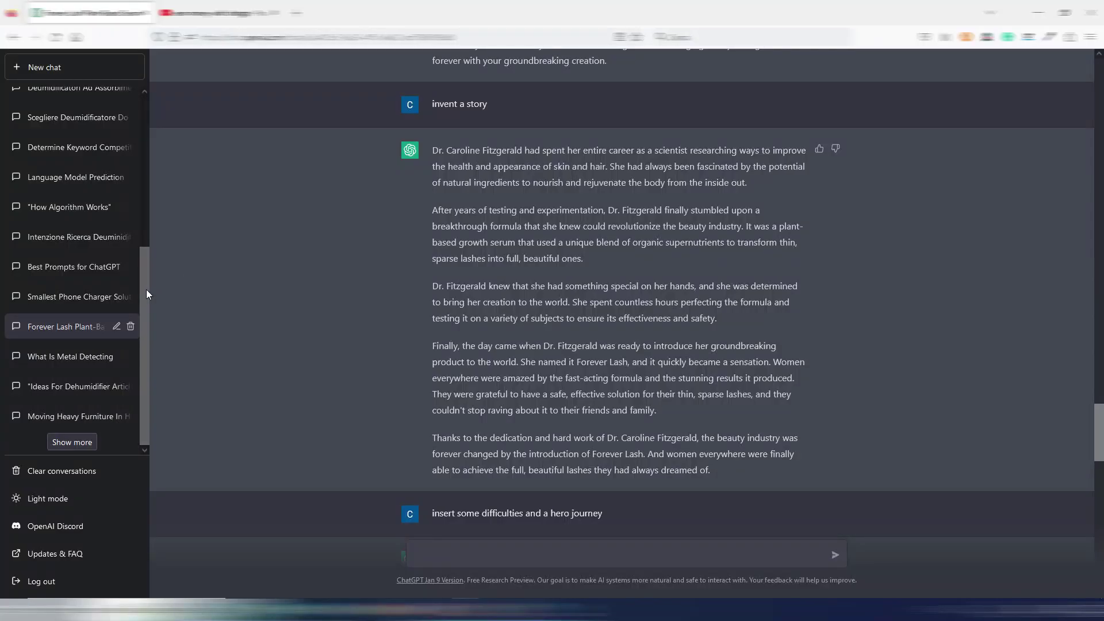
# - Scroll the ChatGPT chat list and close the extra second browser tab
pyautogui.moveTo(146, 289); pyautogui.dragTo(131, 136)
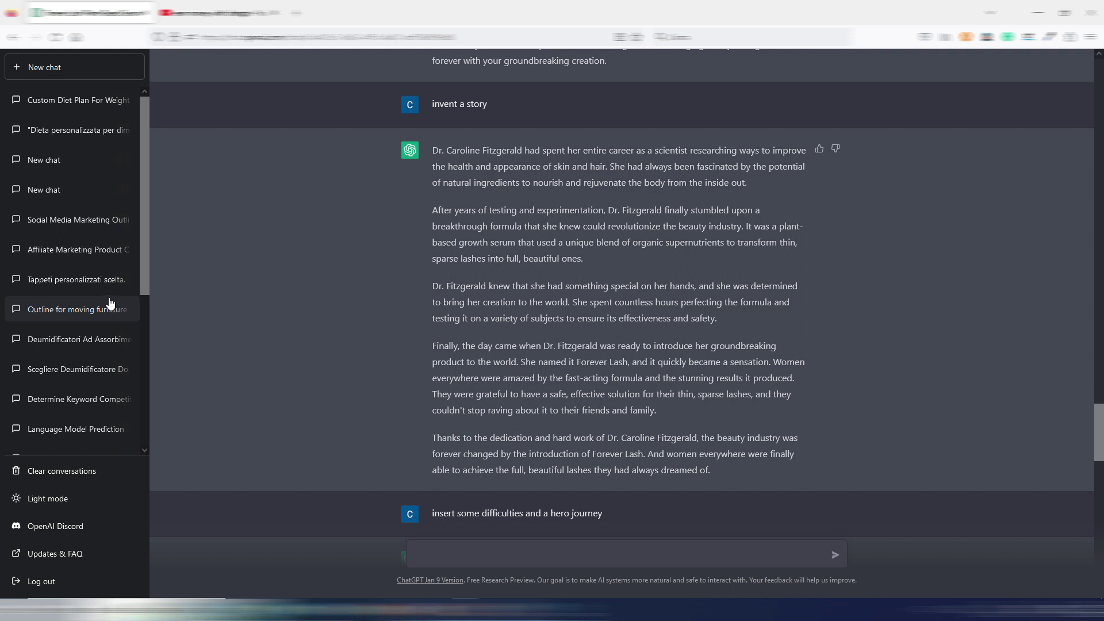
pyautogui.middleClick(207, 13)
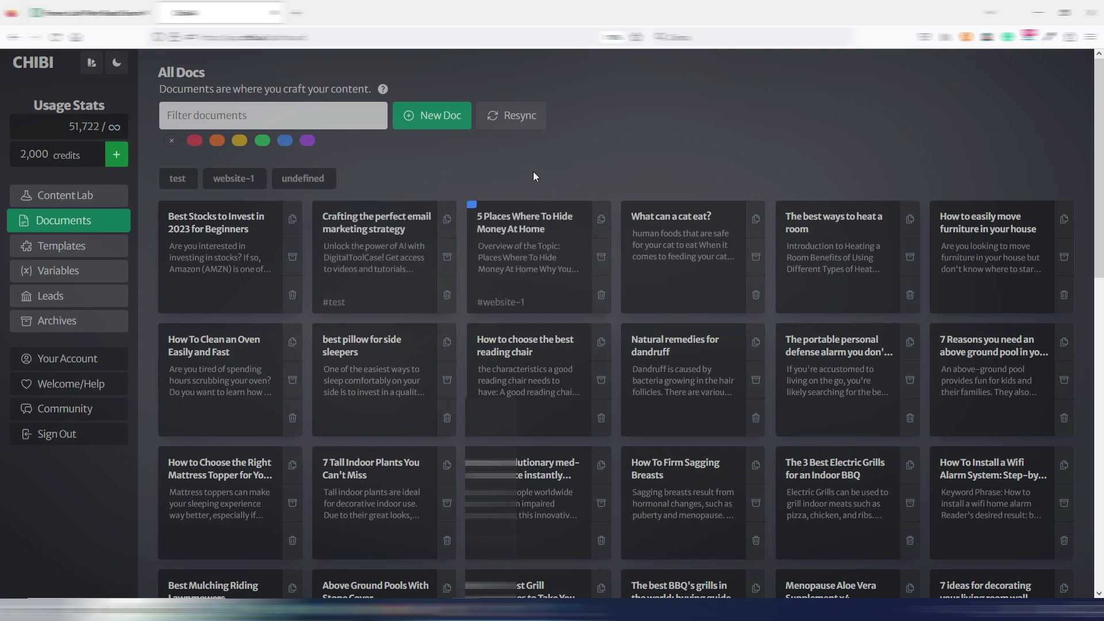
# - Open the 'Crafting the perfect email marketing strategy' document card in Chibi
pyautogui.click(374, 242)
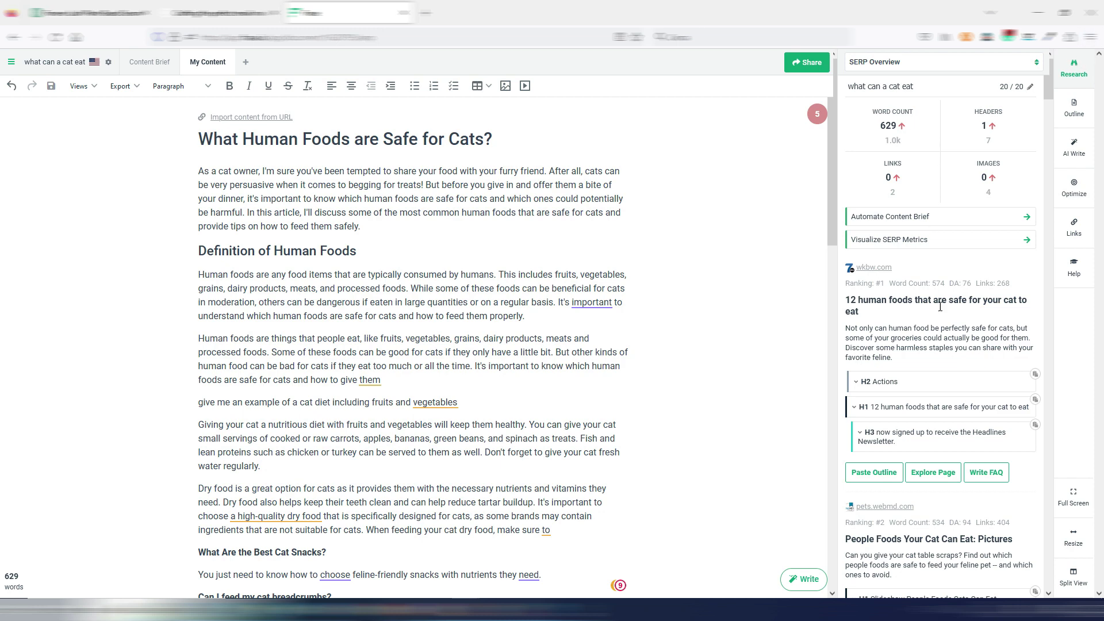
# - Show the cat-food article's Optimize keyword scores, then return to the ChatGPT conversation
pyautogui.click(1073, 190)
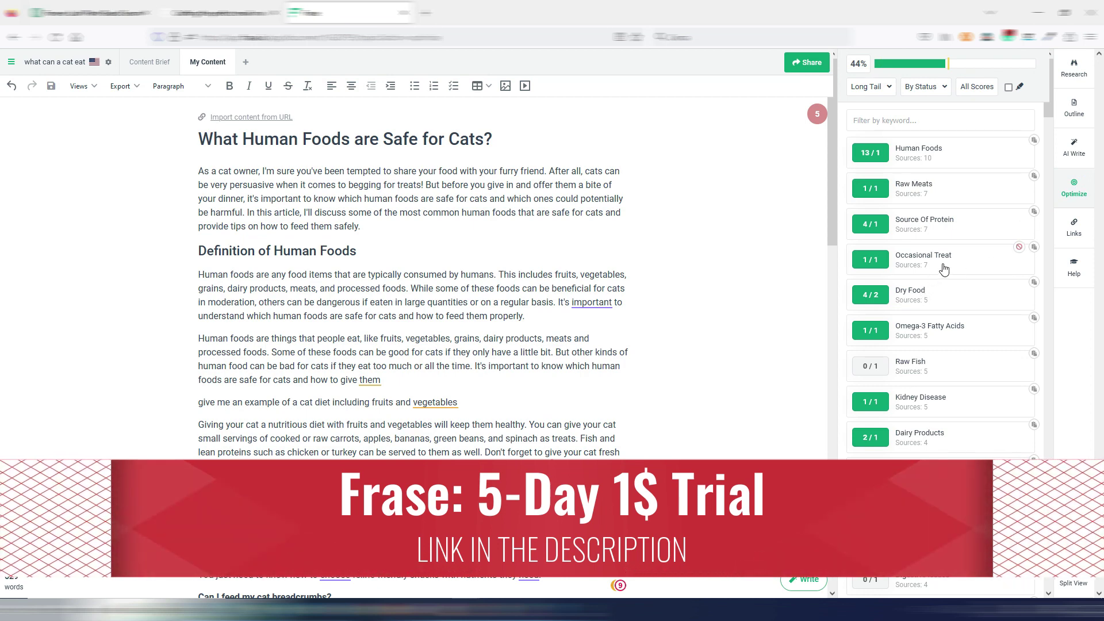
pyautogui.hotkey('ctrl', '1')
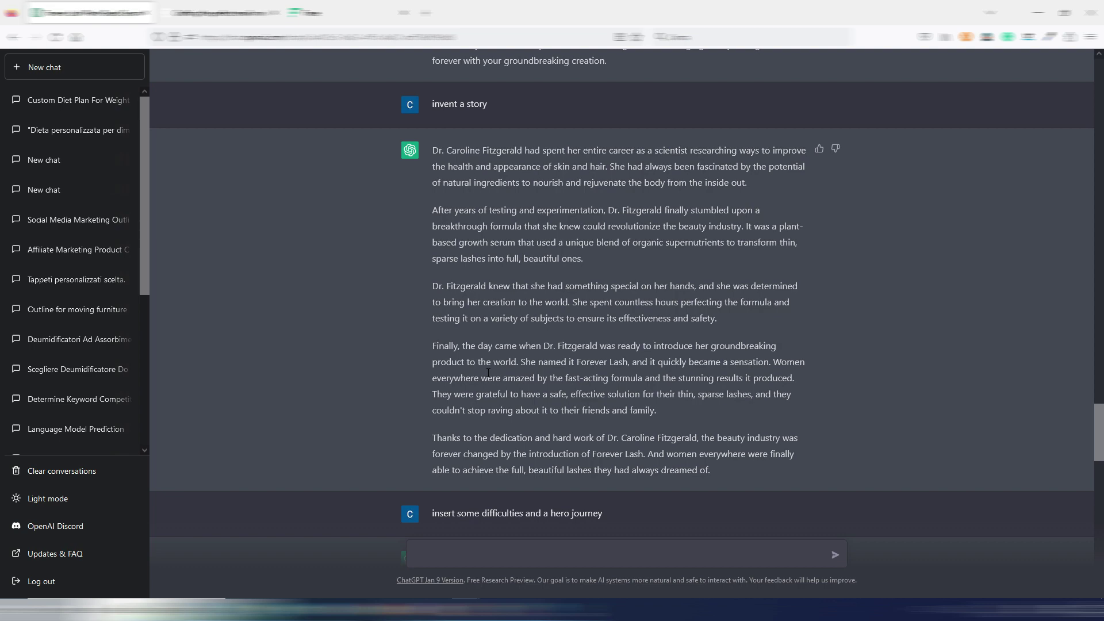
# - Have Chibi write two email-marketing paragraphs under 'What is Email Marketing?' from a pasted prompt
pyautogui.hotkey('ctrl', '2')
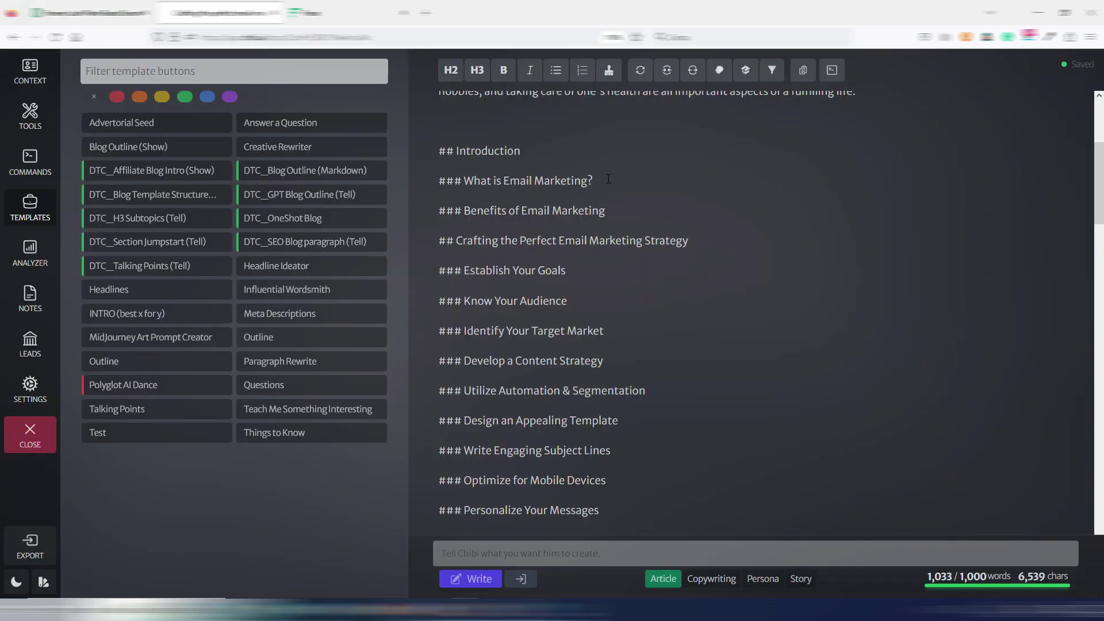
pyautogui.click(609, 179)
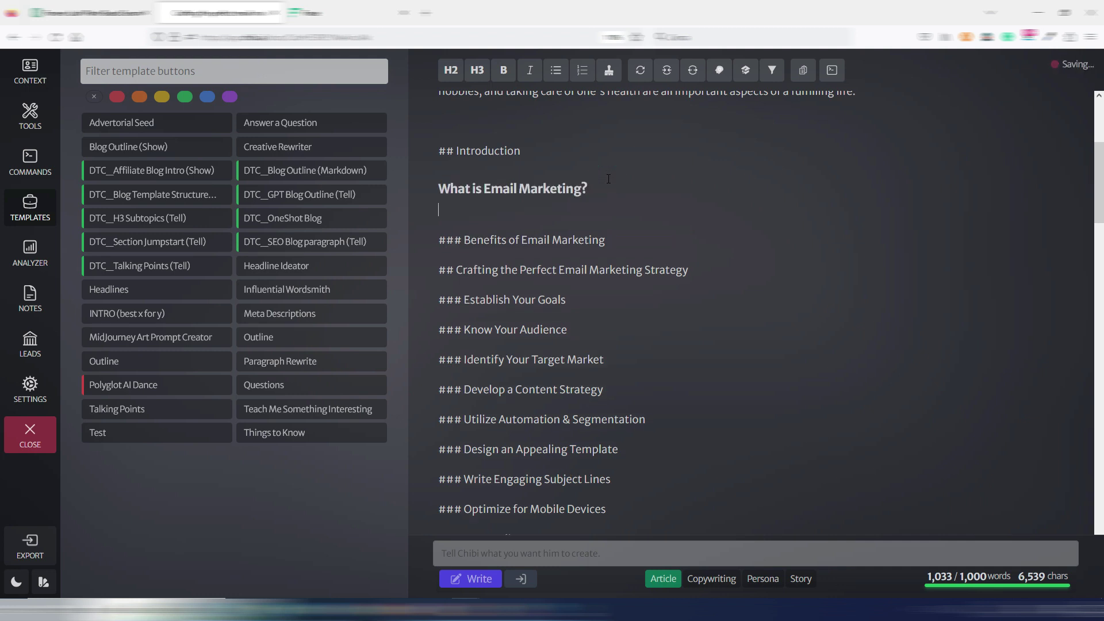
pyautogui.click(657, 554)
pyautogui.write('write 2 paragraphs about what is email marketing')
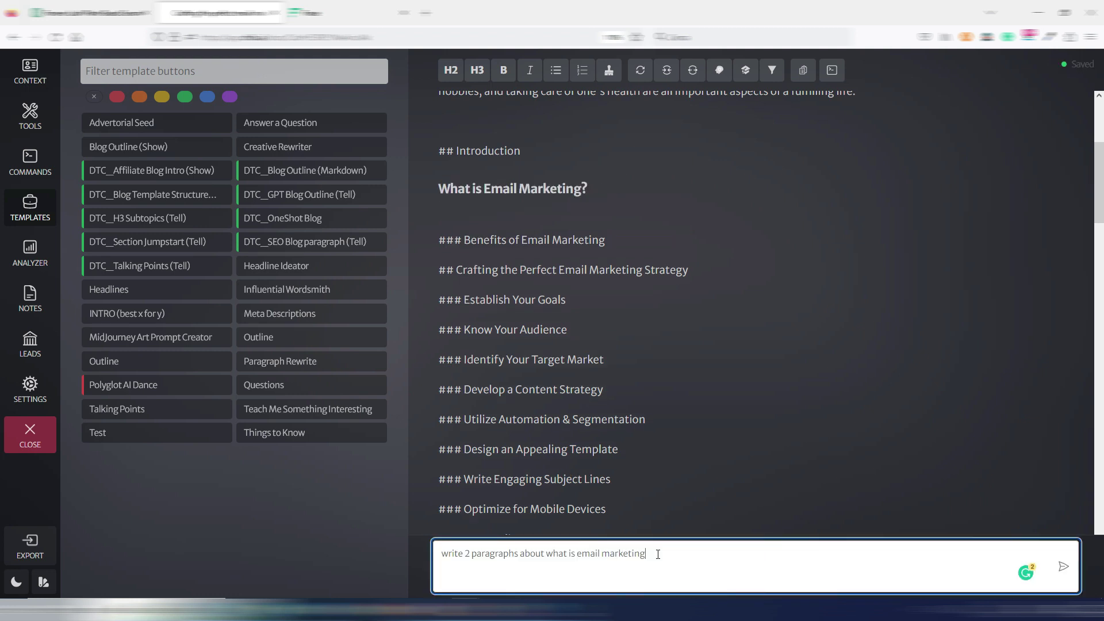
pyautogui.press('Return')
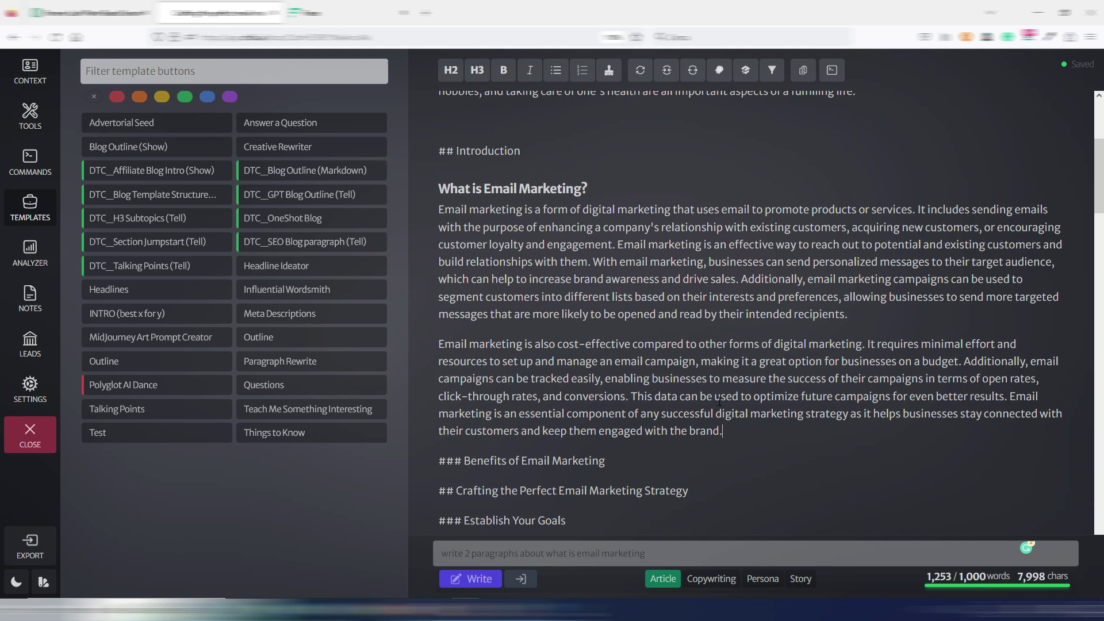
pyautogui.hotkey('ctrl', 'shift', 'Tab')
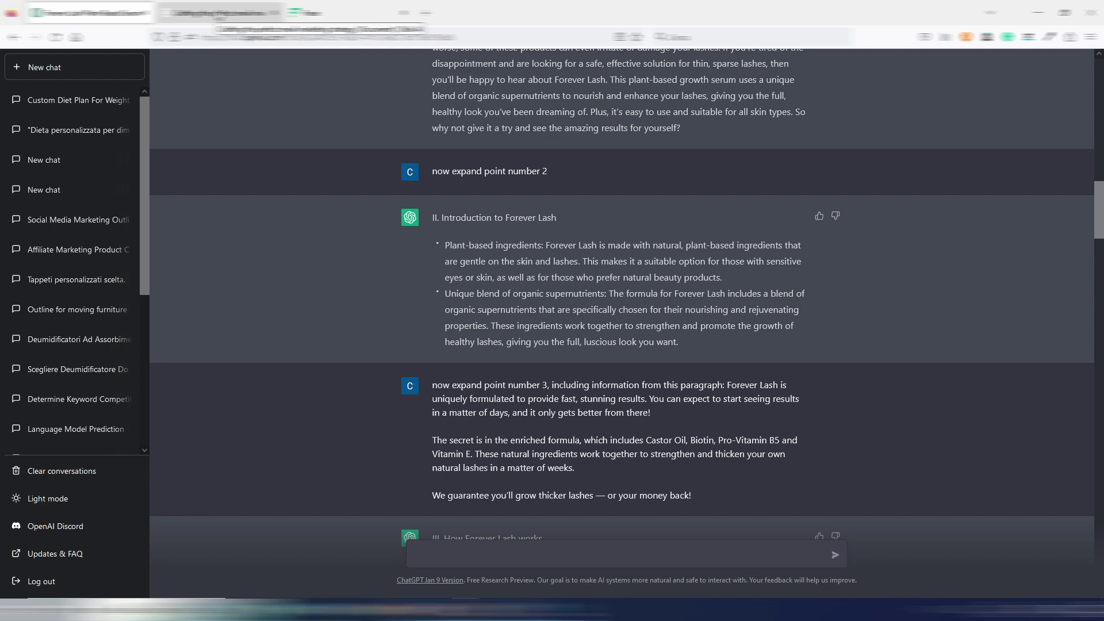
# - Scroll through the 'Why doesn't ChatGPT know about X?' article on its 2021 training cutoff
pyautogui.click(218, 13)
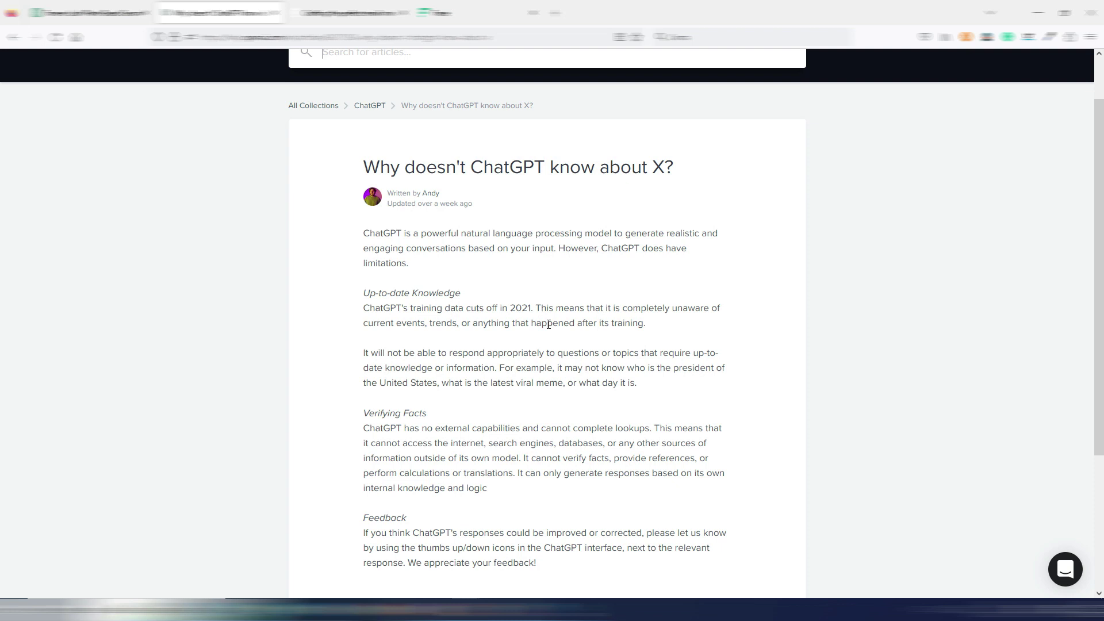
pyautogui.scroll(-3, 548, 323)
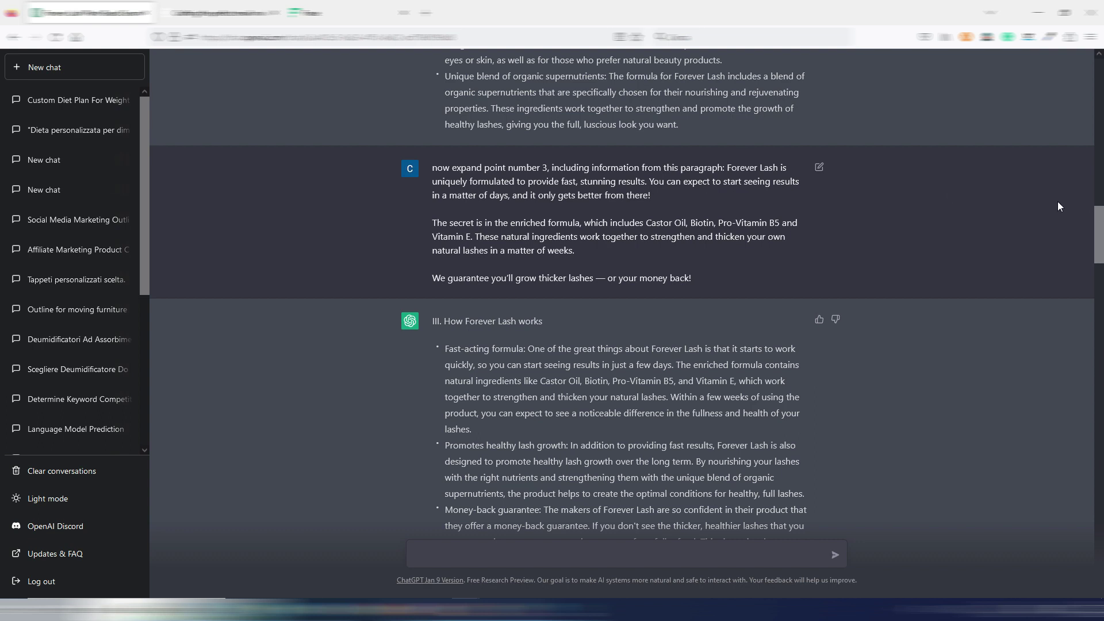
pyautogui.moveTo(1101, 245); pyautogui.dragTo(1101, 285)
pyautogui.scroll(5, 574, 288)
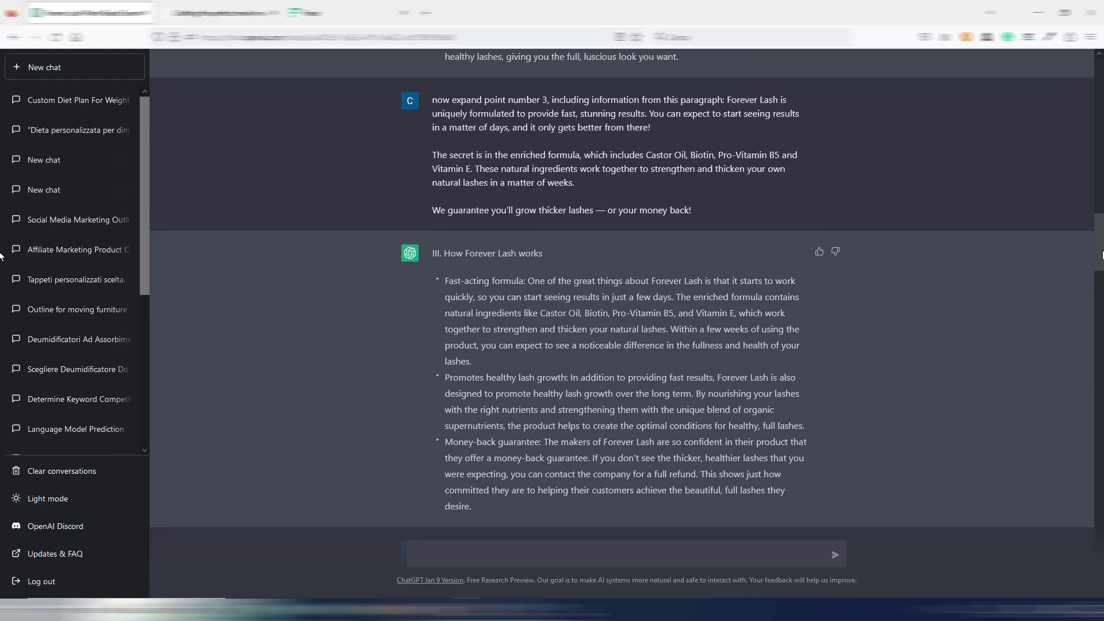
pyautogui.scroll(2, 482, 230)
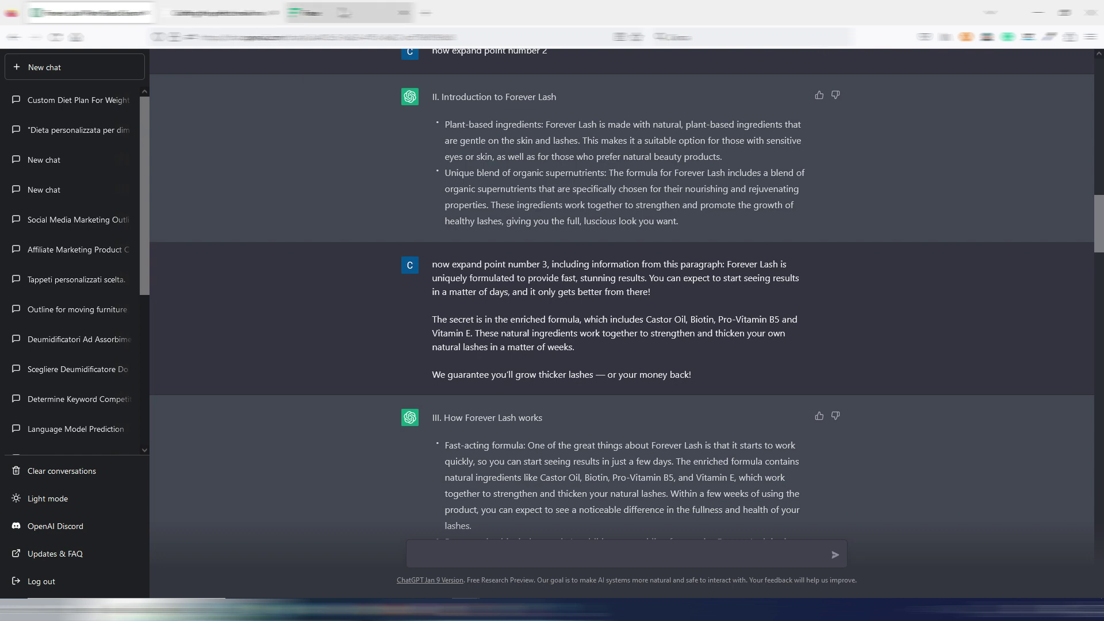
pyautogui.click(304, 9)
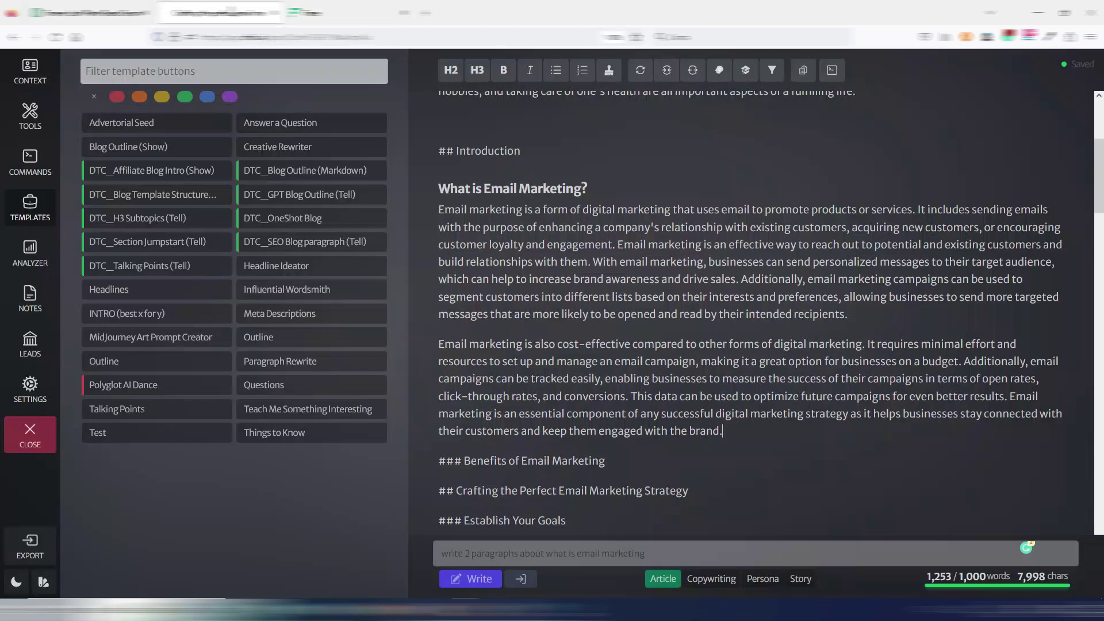
pyautogui.click(224, 12)
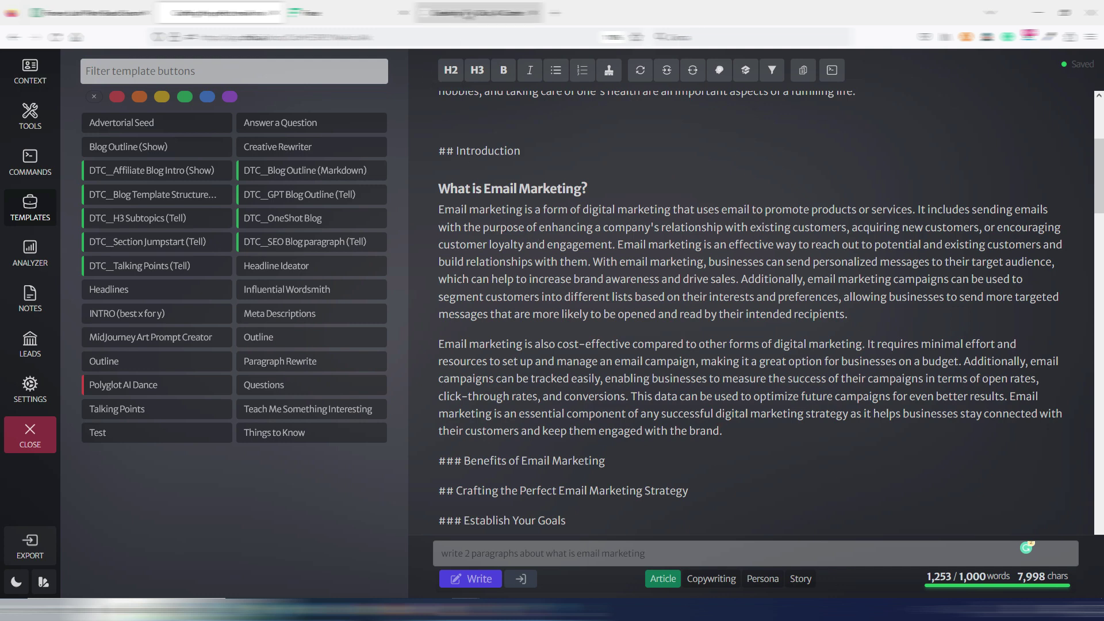
# - Browse Chibi's Premium, Standard, Essentials and Starter plans, highlighting Starter's 30,000-word limit
pyautogui.click(468, 13)
pyautogui.click(299, 70)
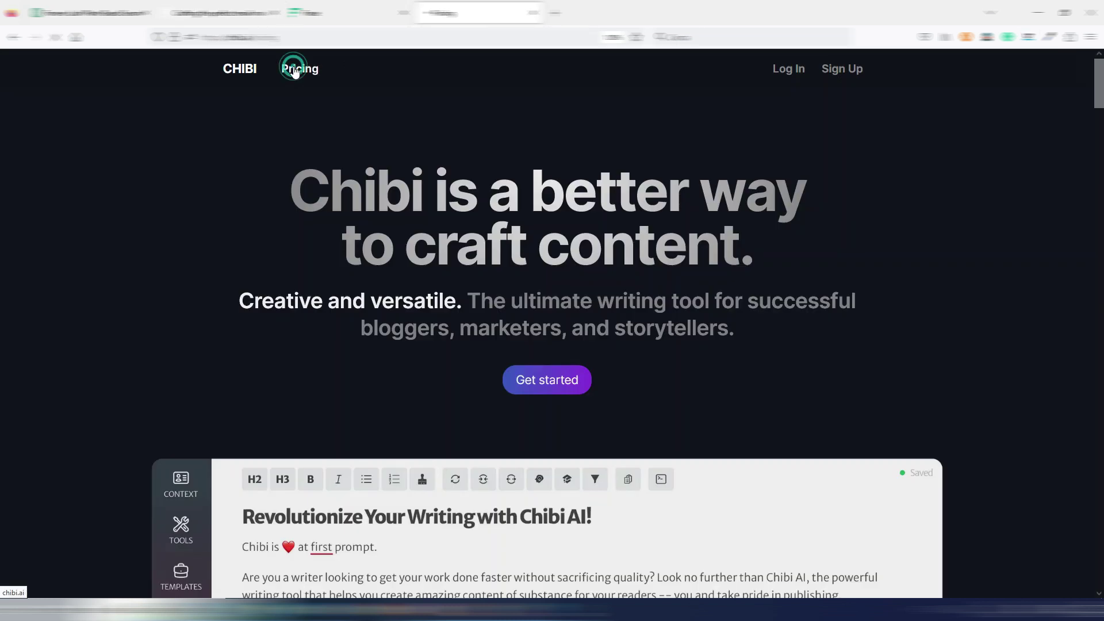
pyautogui.scroll(-4, 960, 247)
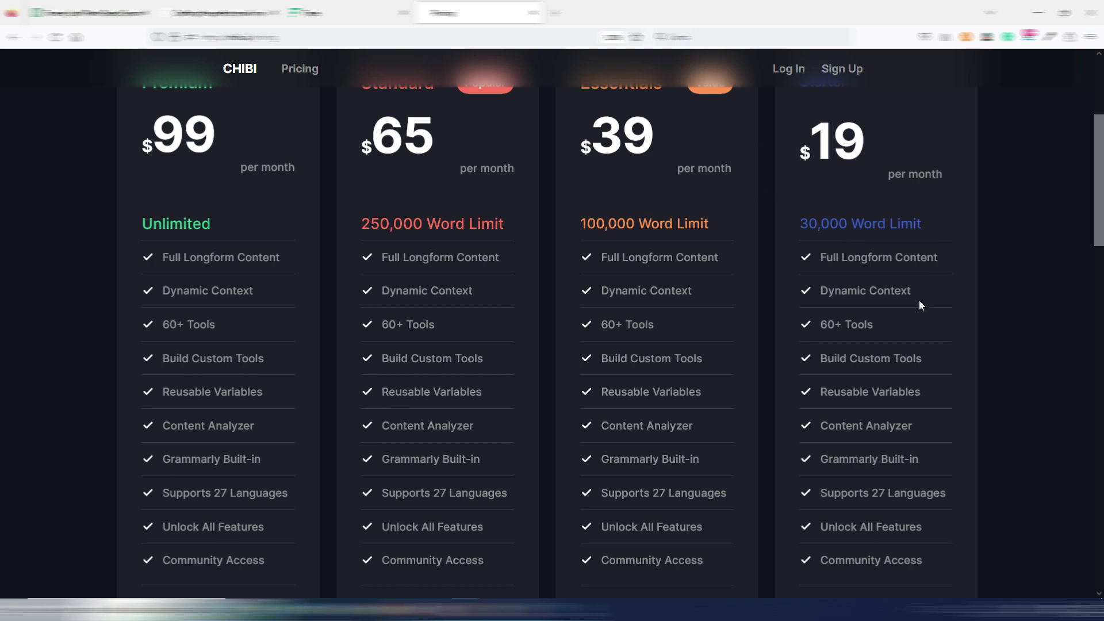
pyautogui.scroll(-2, 918, 299)
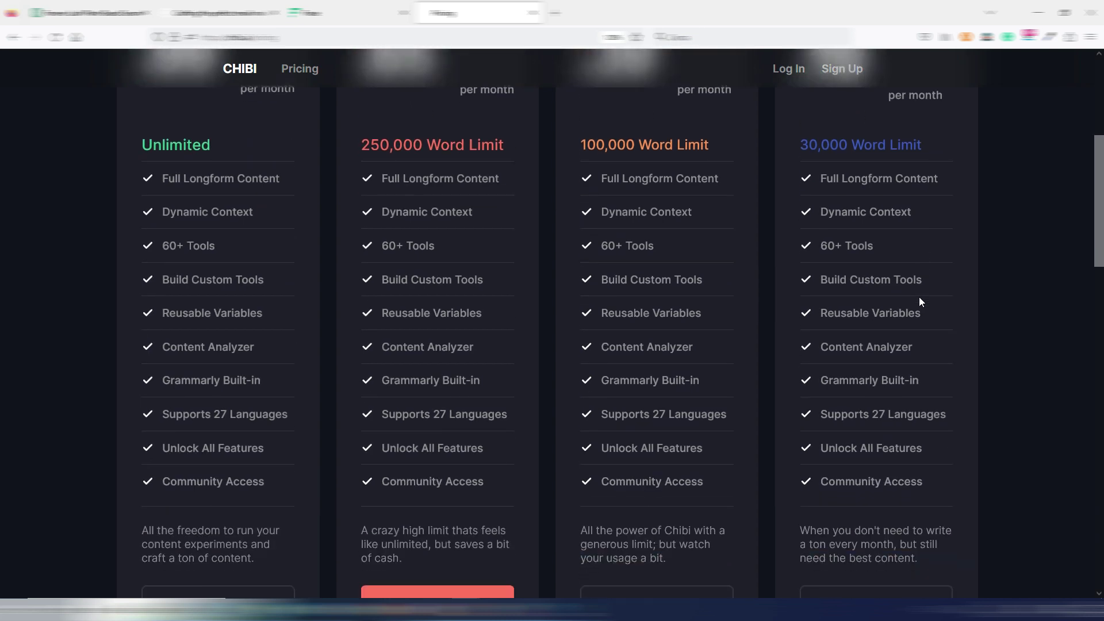
pyautogui.scroll(3, 919, 299)
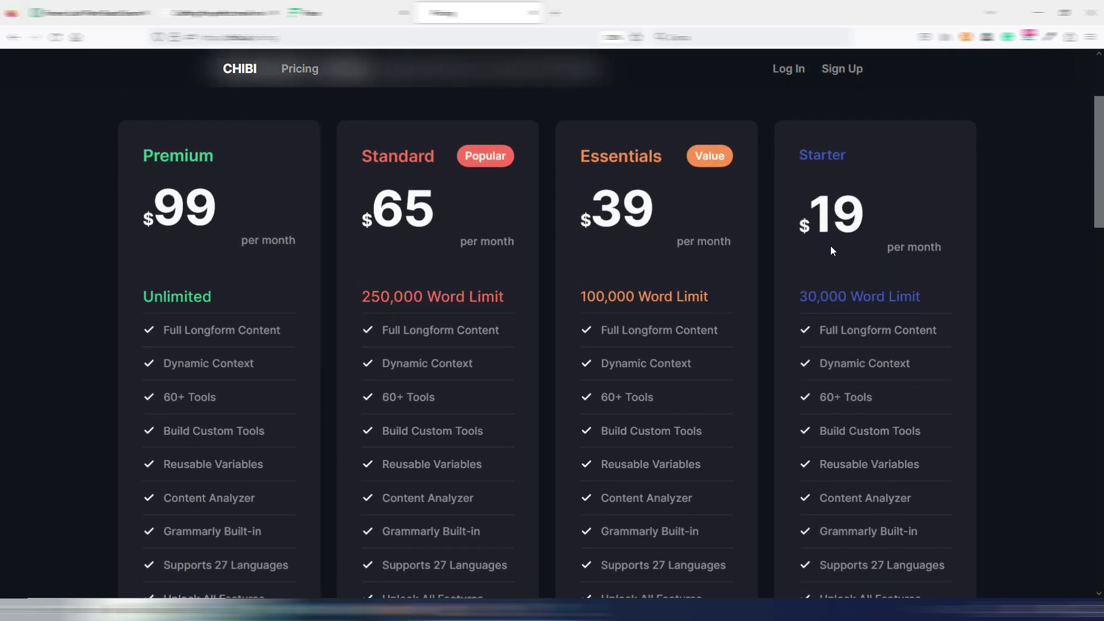
pyautogui.moveTo(798, 295); pyautogui.dragTo(925, 294)
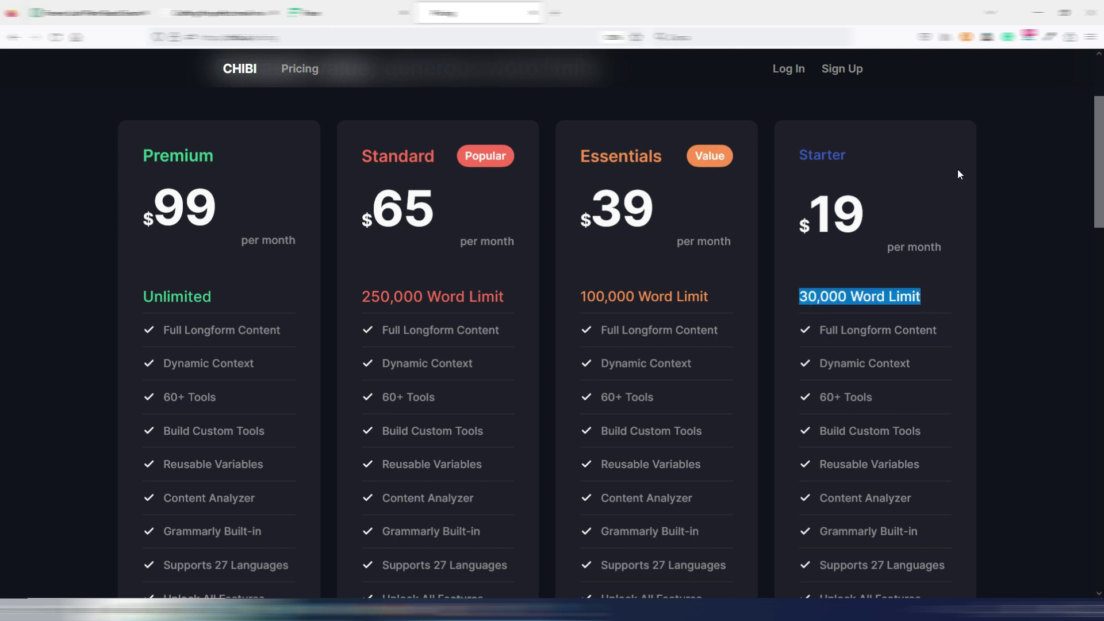
pyautogui.click(922, 220)
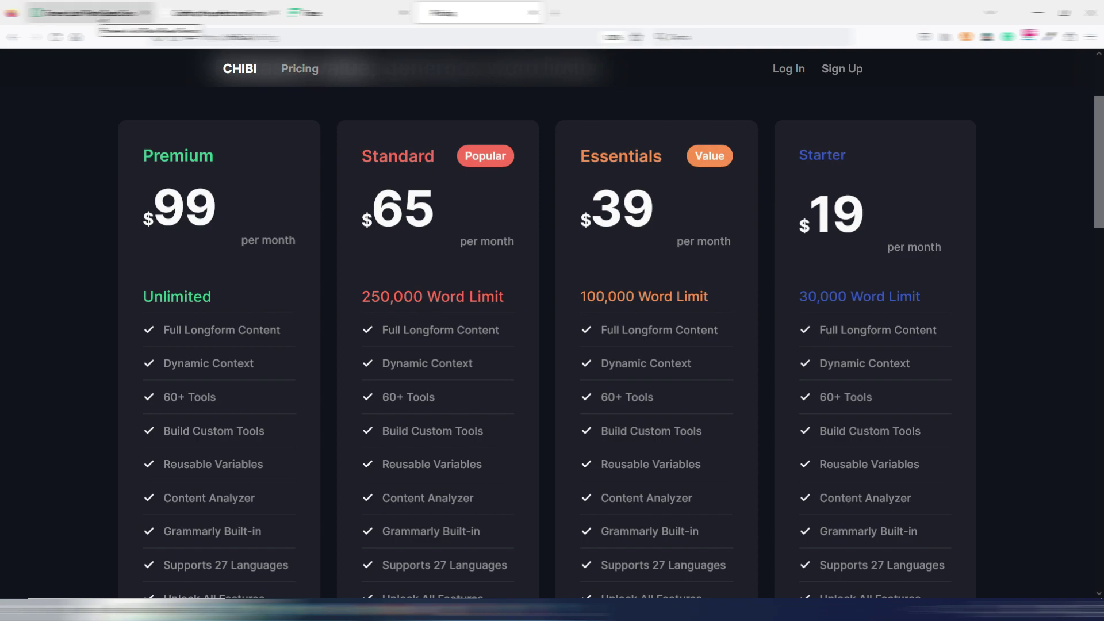
# - Start a new ChatGPT chat showing its Examples, Capabilities and Limitations screen
pyautogui.click(102, 14)
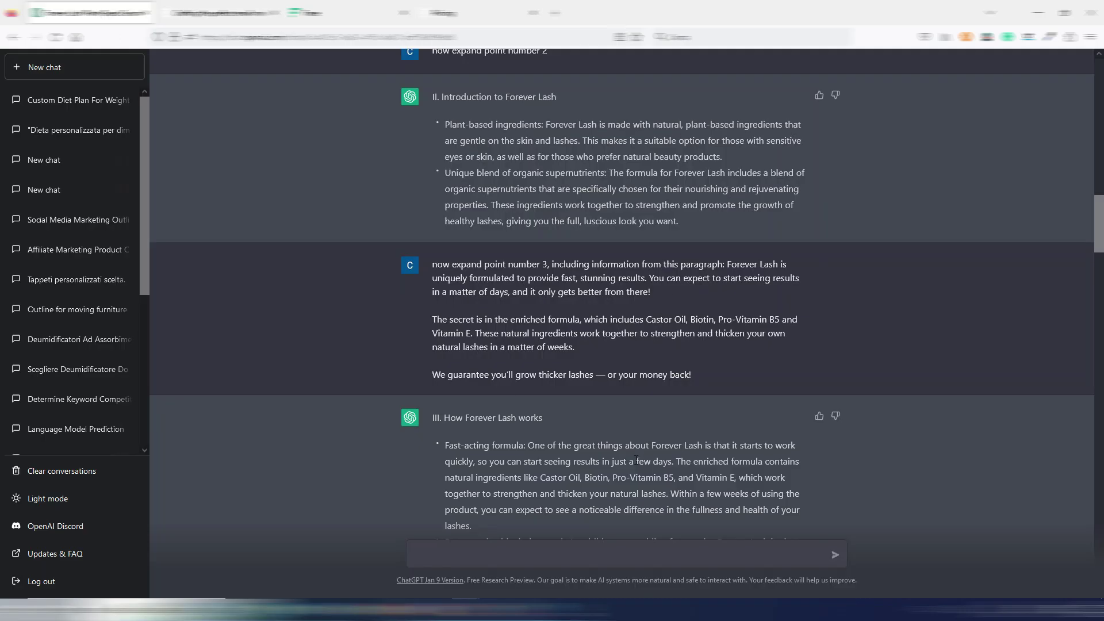
pyautogui.click(209, 13)
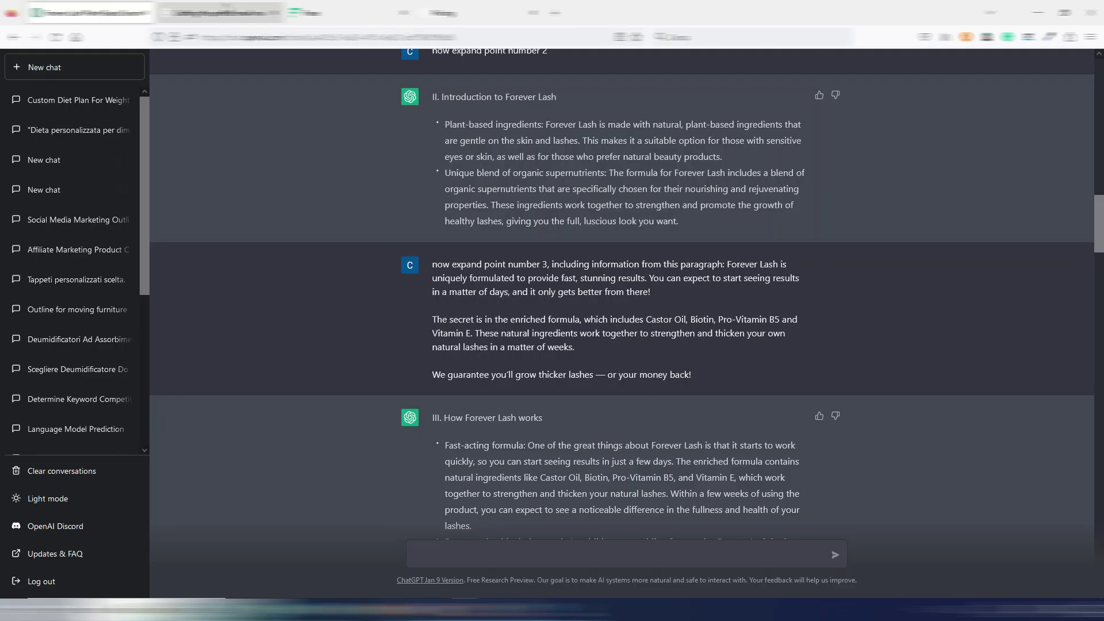